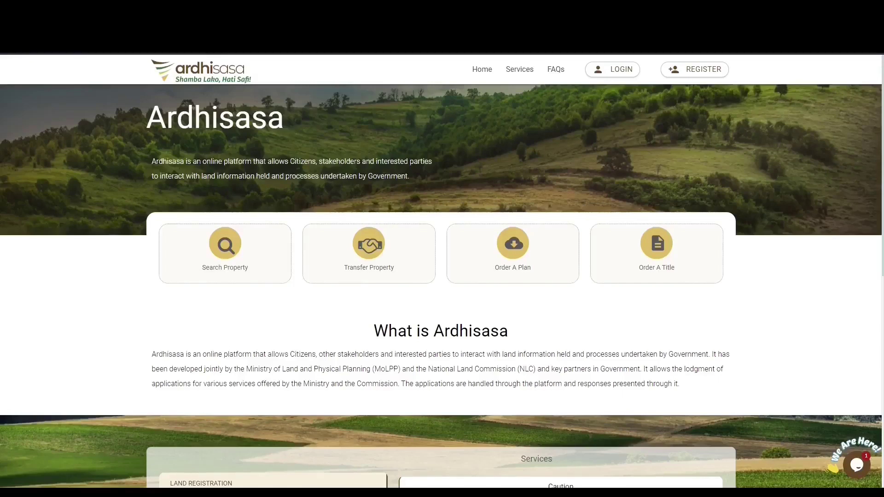
# - Scroll through the home page's Search Property, Transfer Property, Order A Plan and Order A Title services
pyautogui.scroll(-9, 442, 286)
pyautogui.scroll(4, 442, 285)
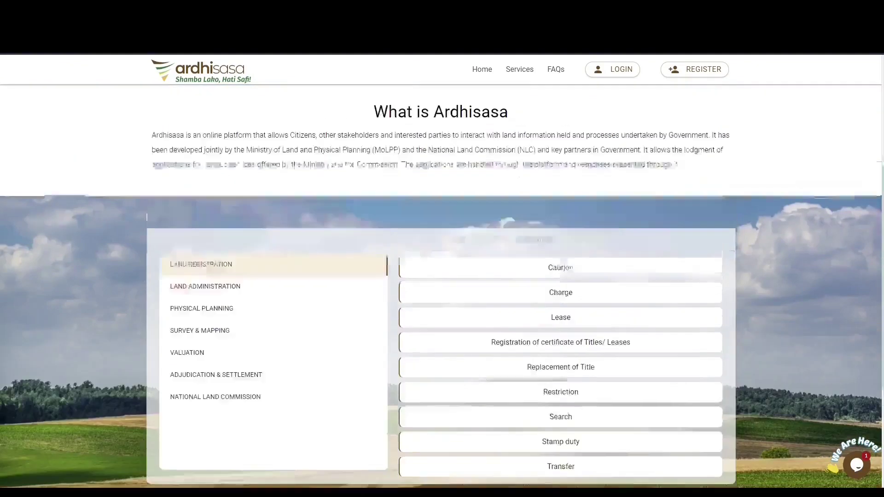
pyautogui.scroll(5, 442, 286)
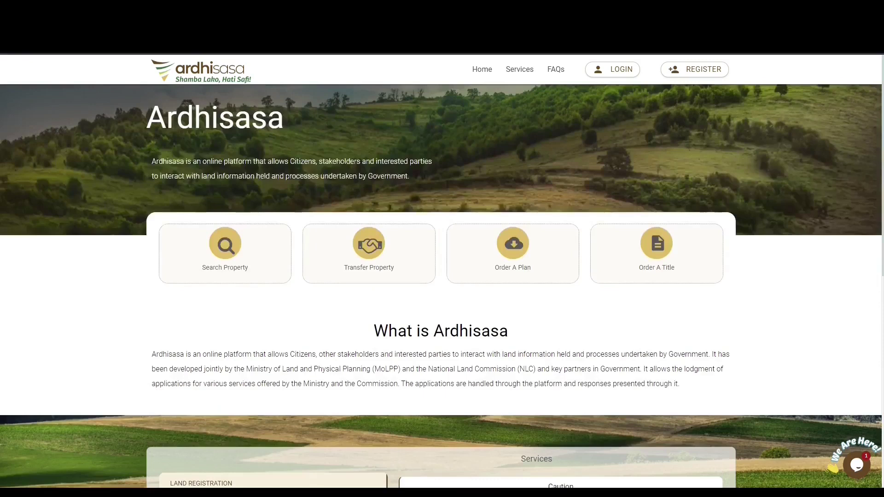
# - Submit the saved ID and password, request a one-time code, and enter the received OTP
pyautogui.click(609, 71)
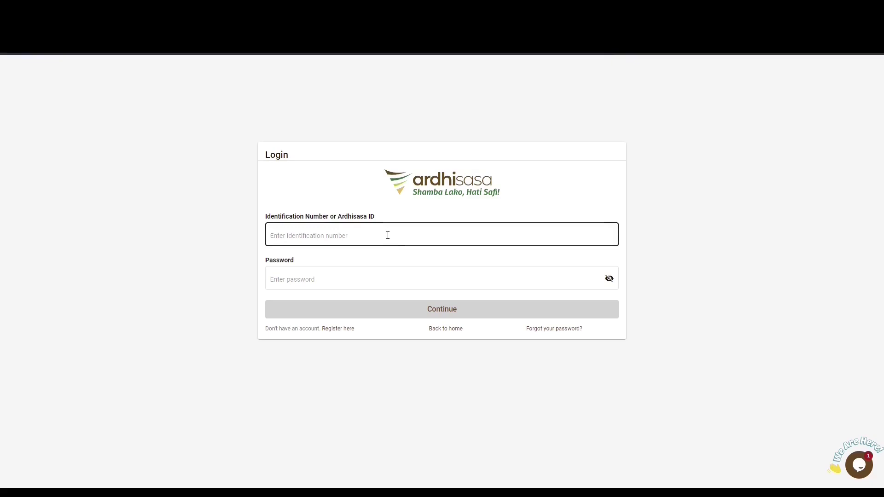
pyautogui.click(378, 258)
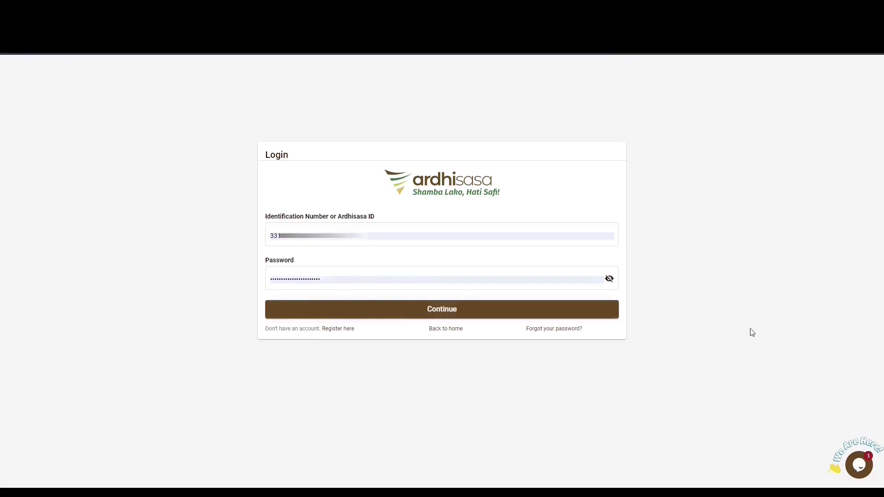
pyautogui.click(486, 311)
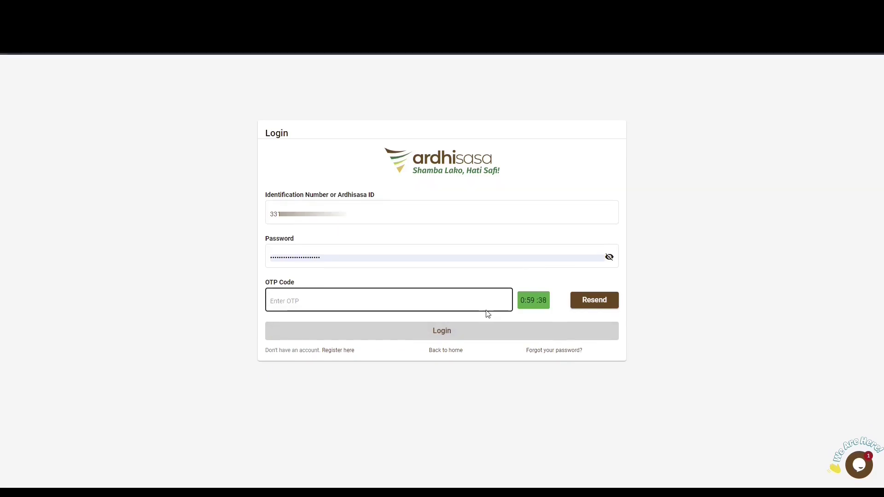
pyautogui.click(417, 302)
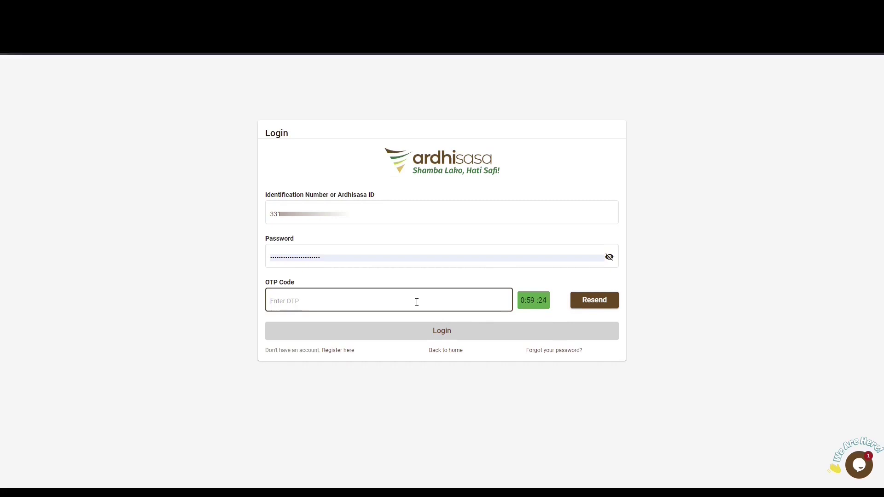
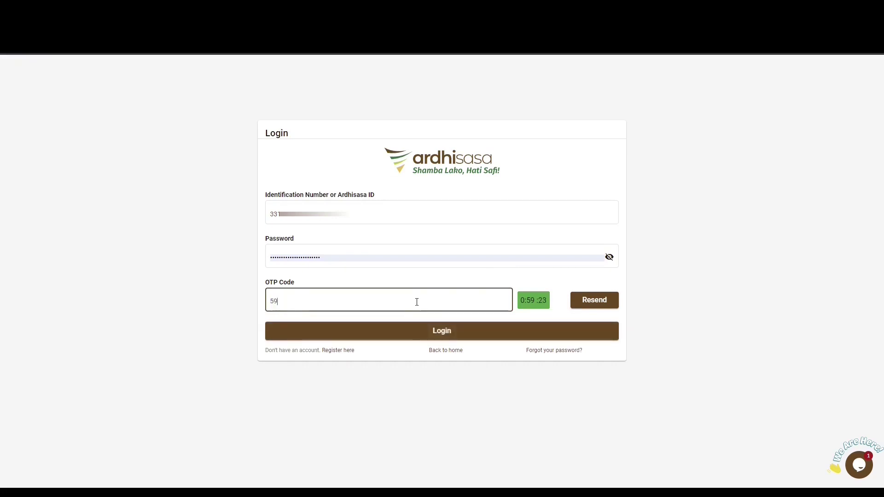
# - Complete the login with the OTP and open the Land Registration search applications
pyautogui.click(423, 328)
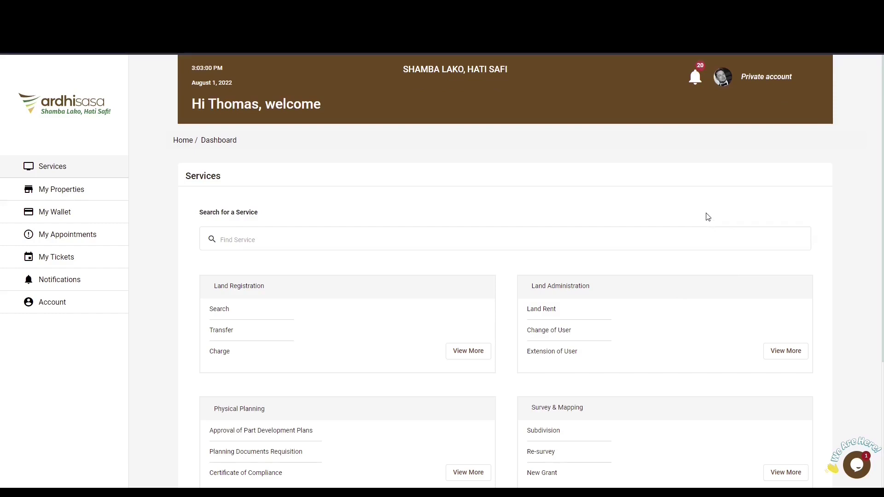
pyautogui.scroll(-4, 825, 223)
pyautogui.scroll(4, 826, 224)
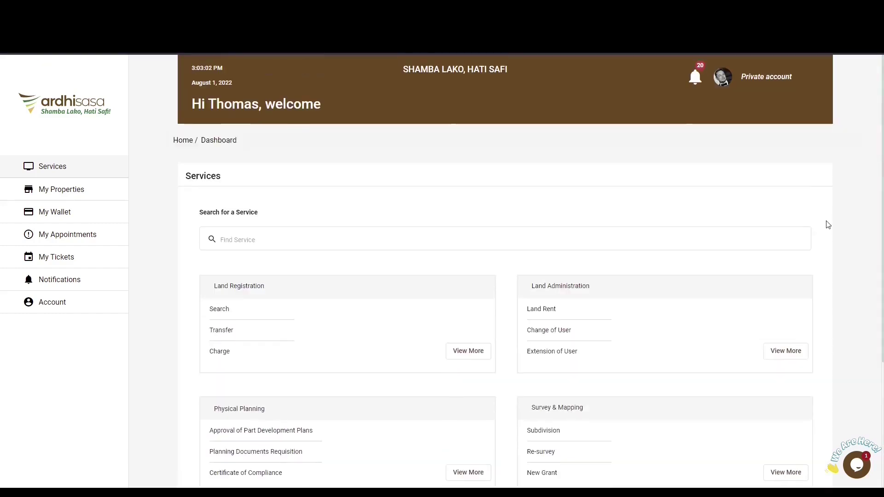
pyautogui.click(226, 310)
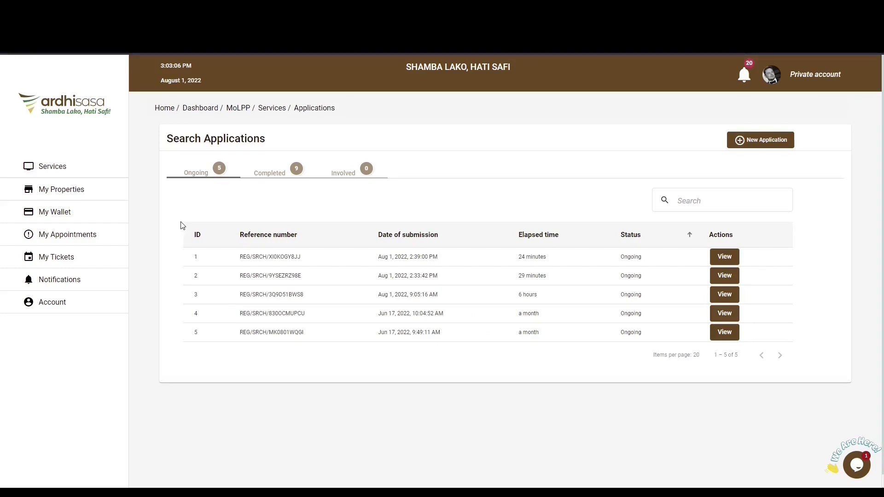
# - Review the Ongoing, Completed and Involved search application lists
pyautogui.click(198, 175)
pyautogui.click(270, 178)
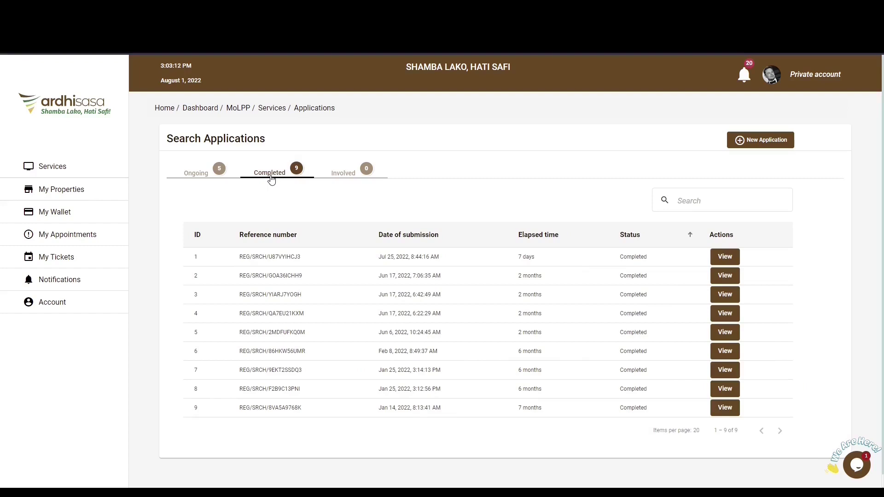
pyautogui.click(343, 174)
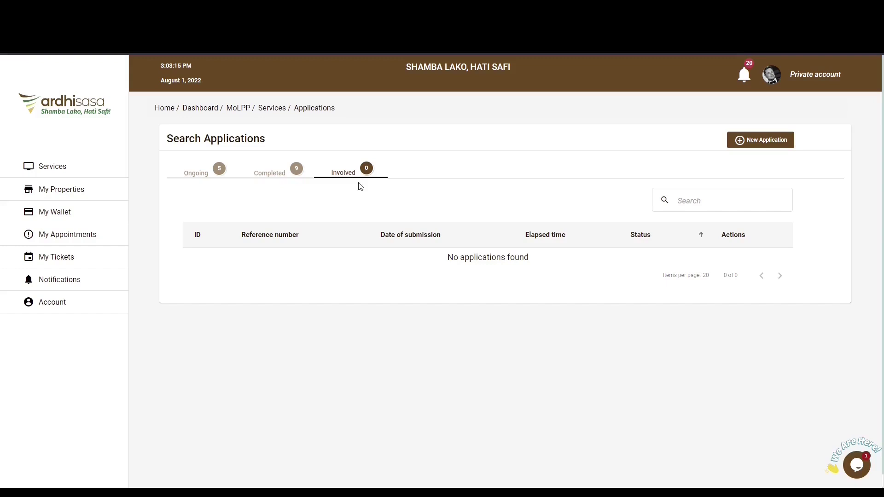
pyautogui.click(757, 144)
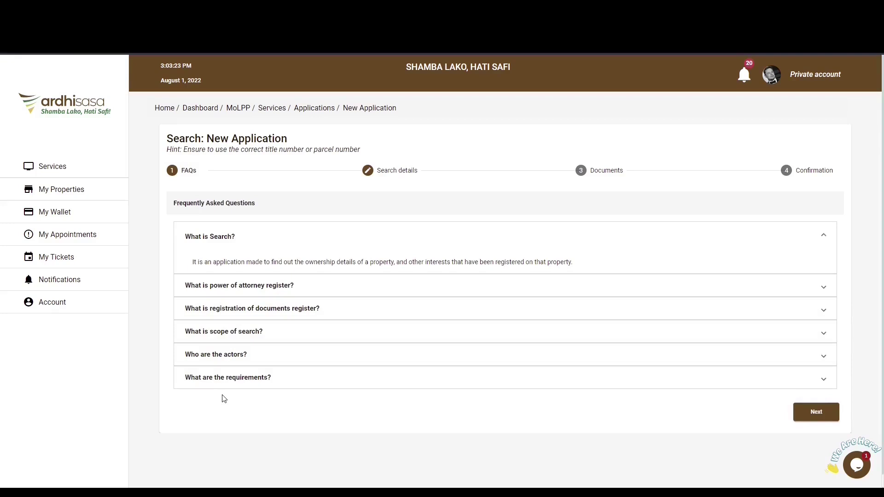
# - Move to search details and add a NAIROBI/BLOCK82 parcel to the search list
pyautogui.click(813, 417)
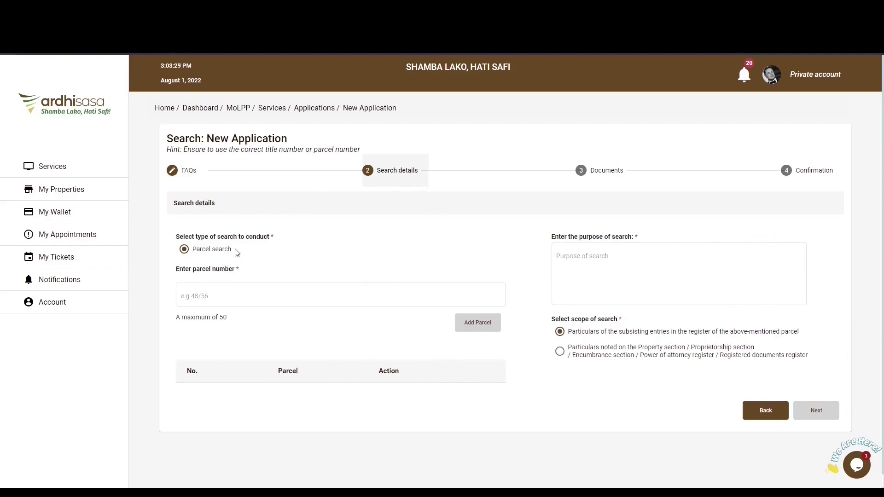
pyautogui.click(206, 296)
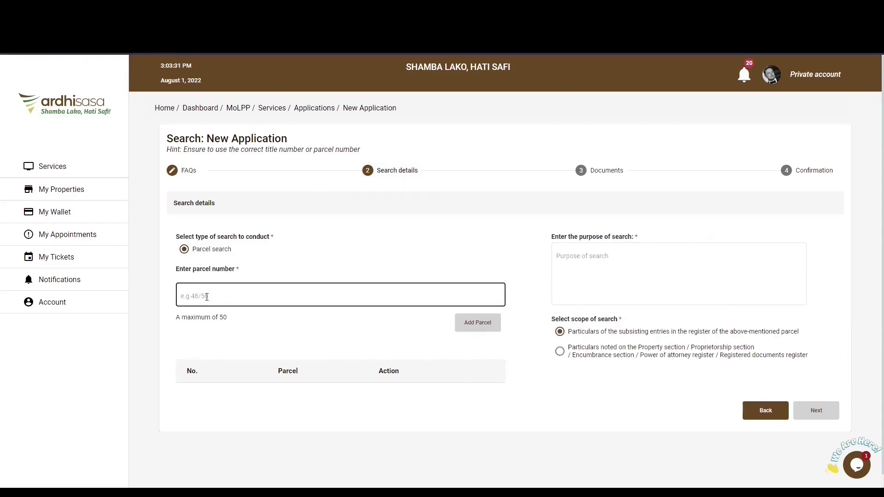
pyautogui.write('NA')
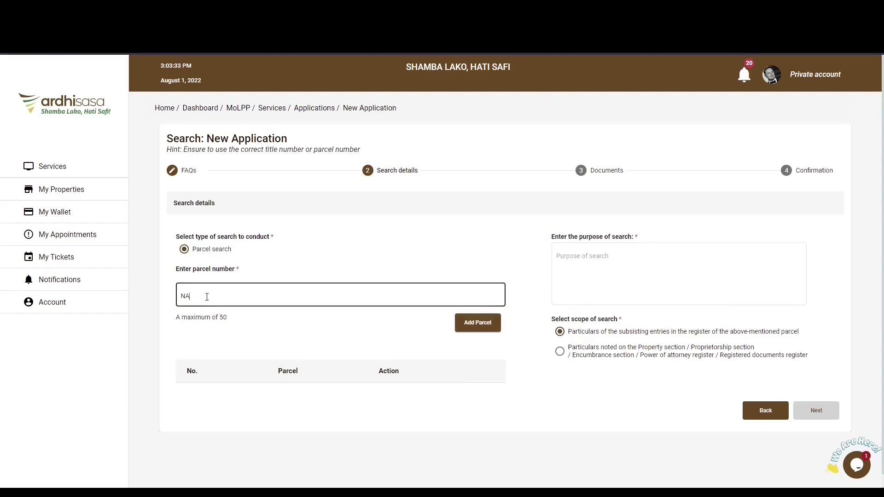
pyautogui.write('IROBI/BLOCK82/')
pyautogui.hotkey('ctrl', 'v')
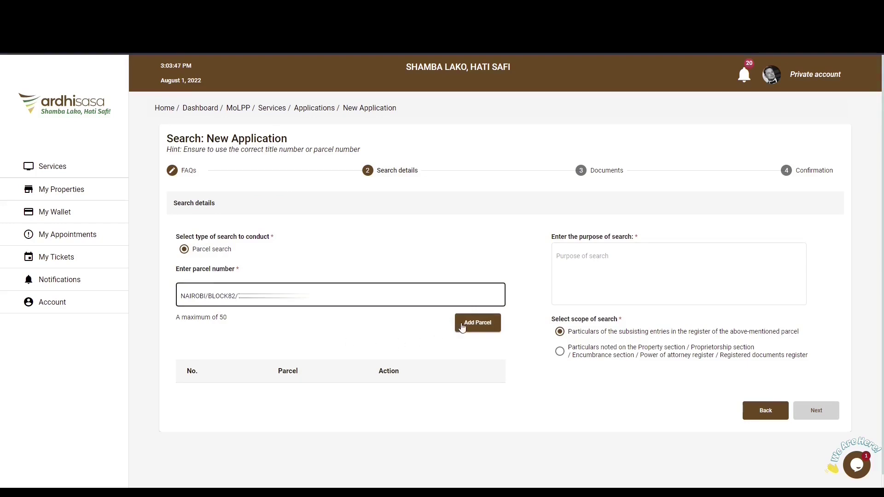
pyautogui.click(477, 324)
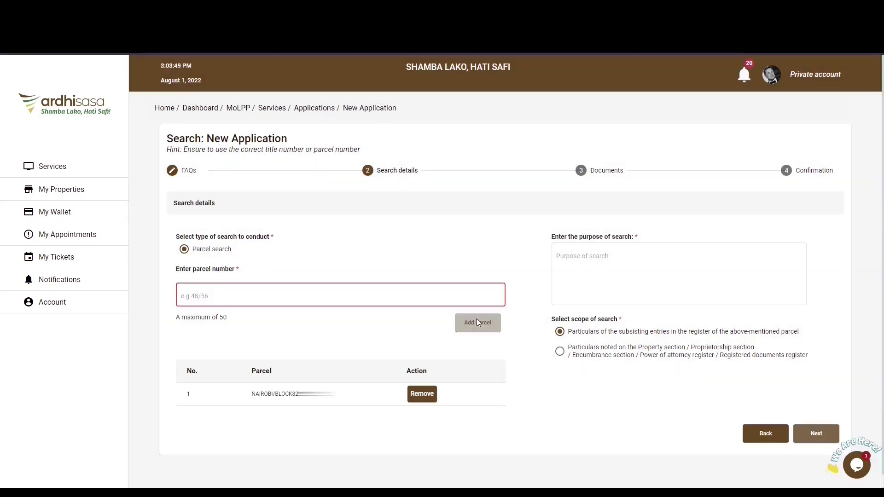
# - Add parcel NAIROBI/BLOCK78/1 as the second parcel in the search list
pyautogui.click(304, 295)
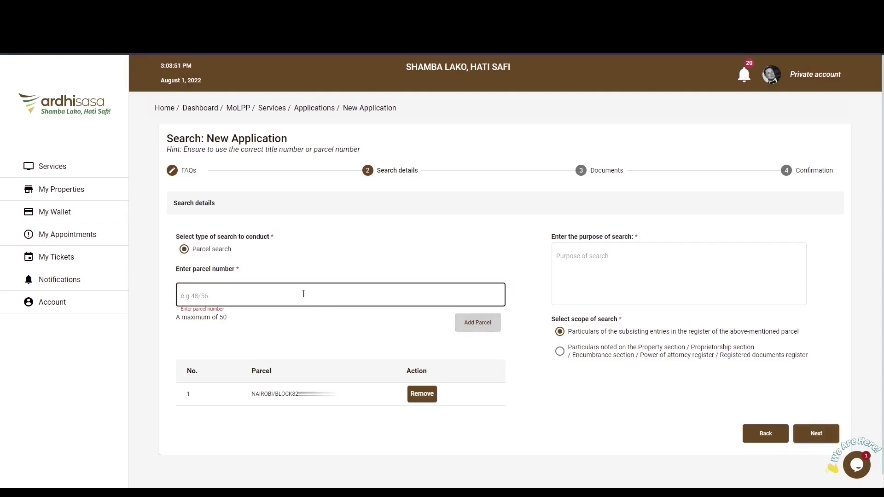
pyautogui.write('NAIROB')
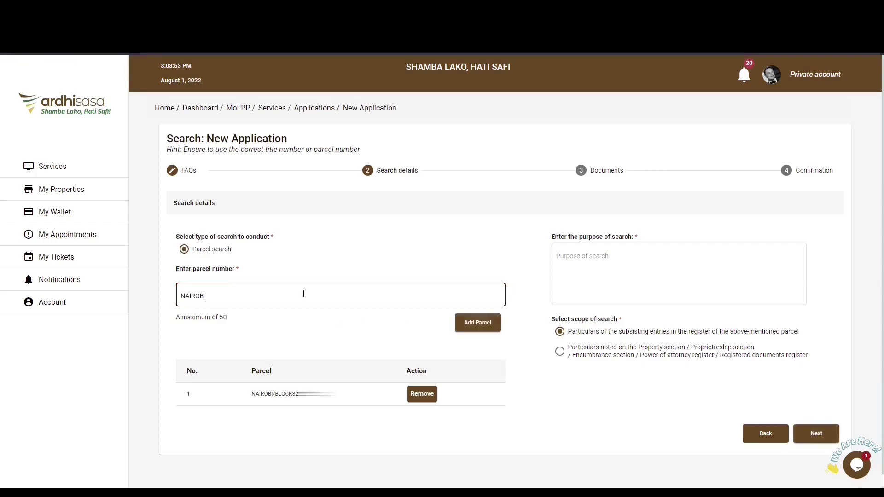
pyautogui.write('I/BLOCK78/1')
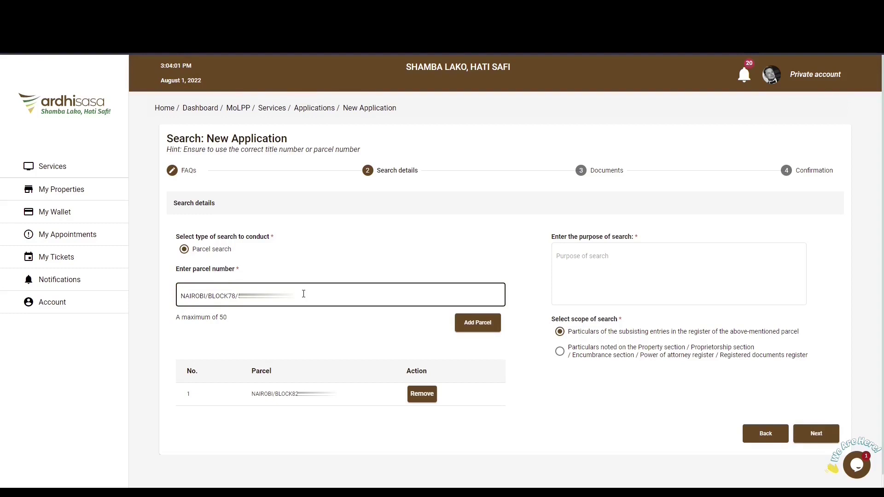
pyautogui.click(482, 324)
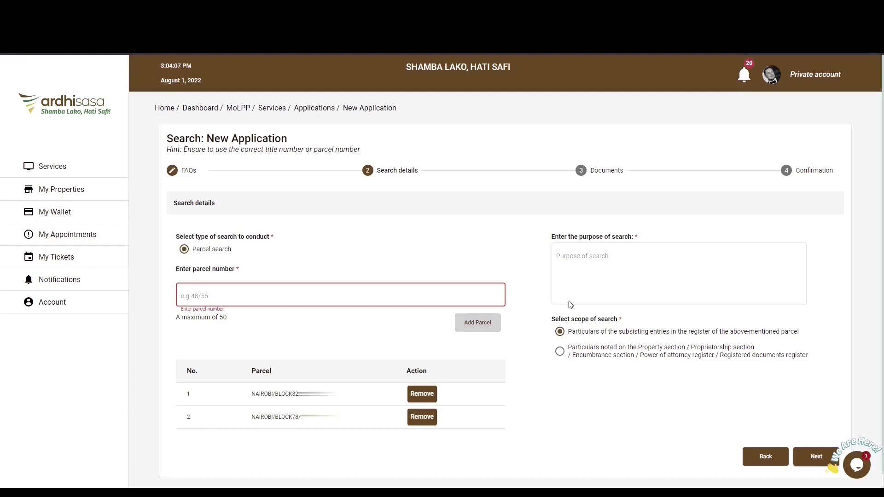
# - Enter purpose 'To ascertain the active entries in the register' with the subsisting-entries scope selected
pyautogui.click(584, 258)
pyautogui.write('To ascertain the active entries in the register')
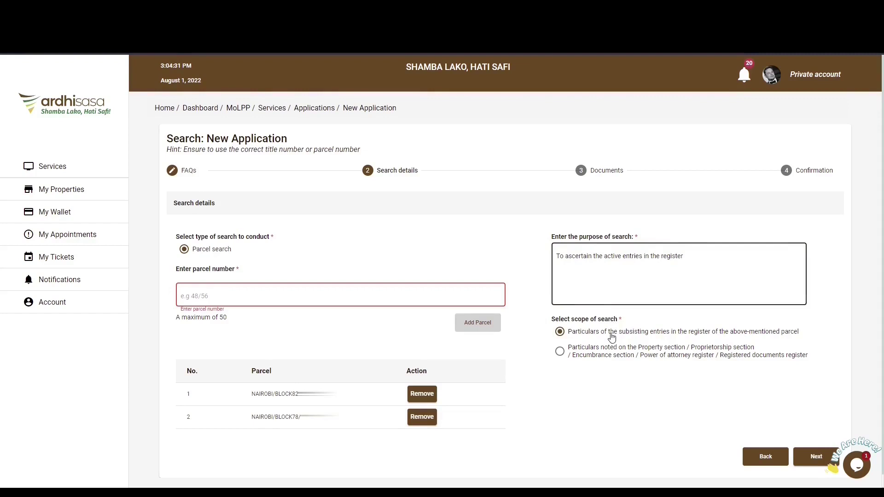
pyautogui.click(612, 337)
pyautogui.click(608, 353)
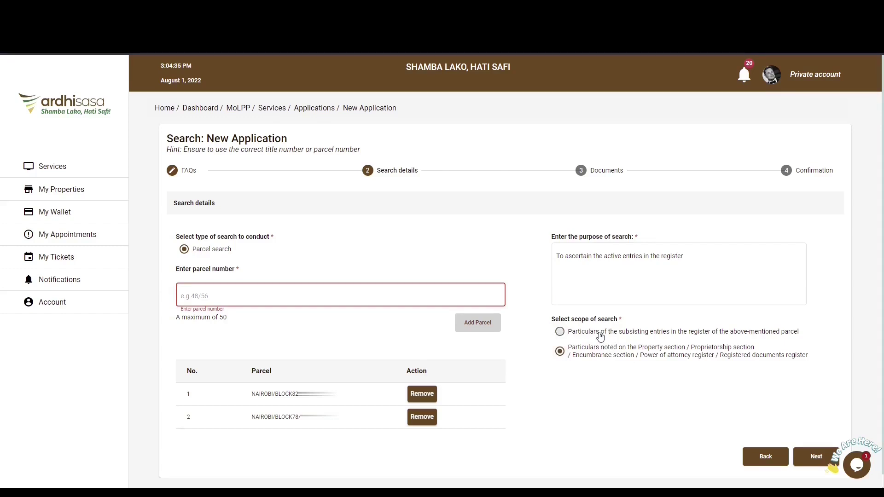
pyautogui.click(600, 335)
# - Upload the title certificate and a NATIONAL I.D document, then continue to Confirmation
pyautogui.click(811, 460)
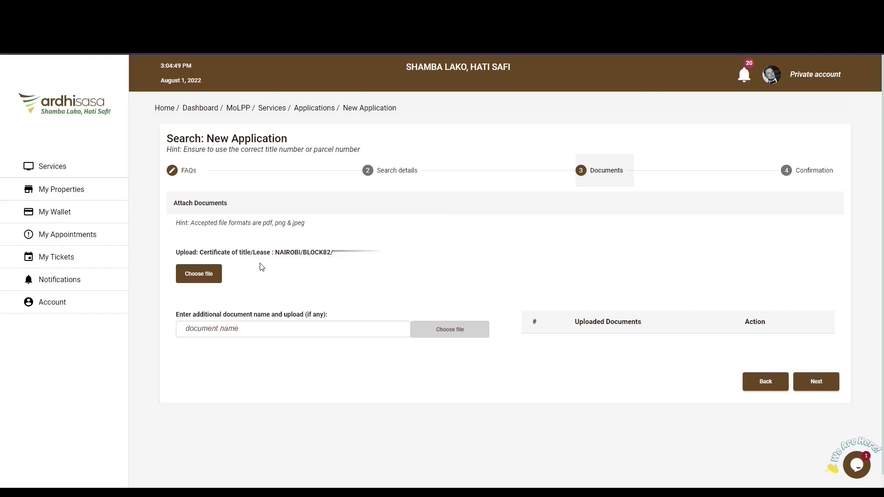
pyautogui.click(207, 274)
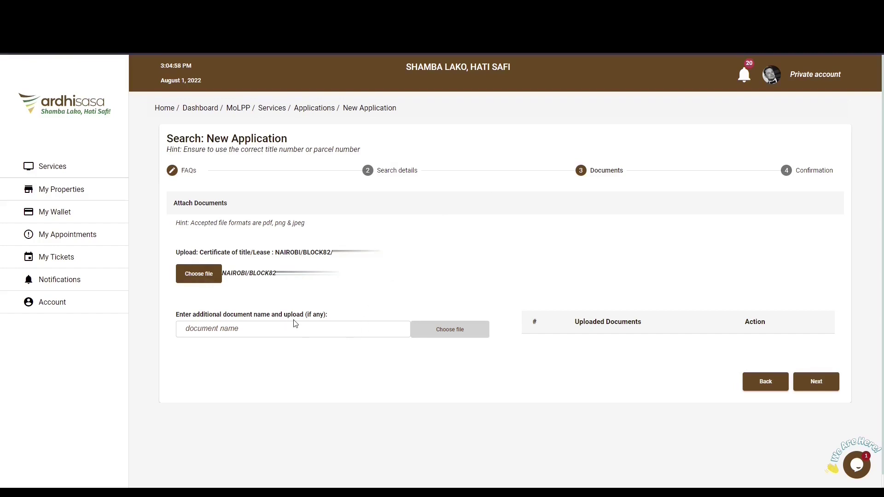
pyautogui.click(286, 329)
pyautogui.click(256, 356)
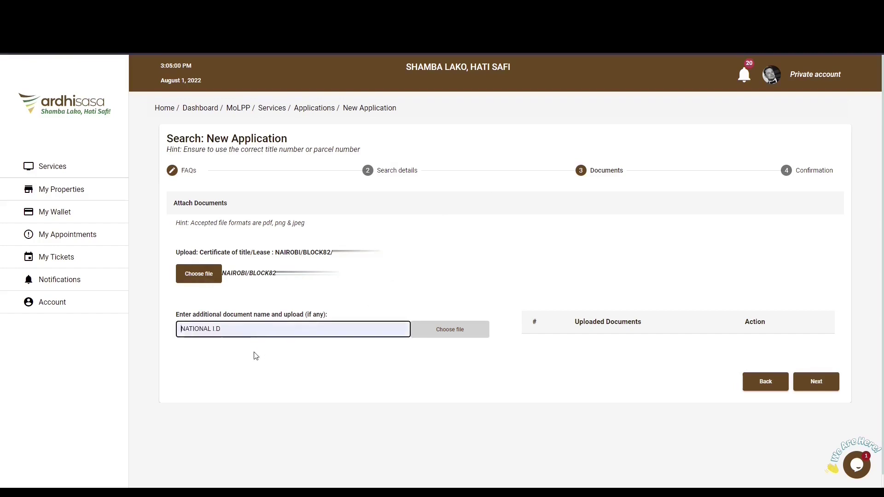
pyautogui.click(473, 331)
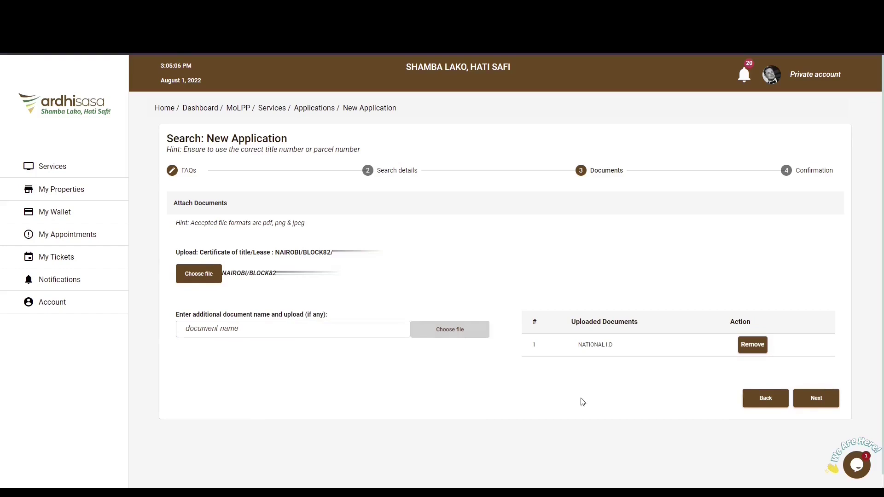
pyautogui.click(822, 400)
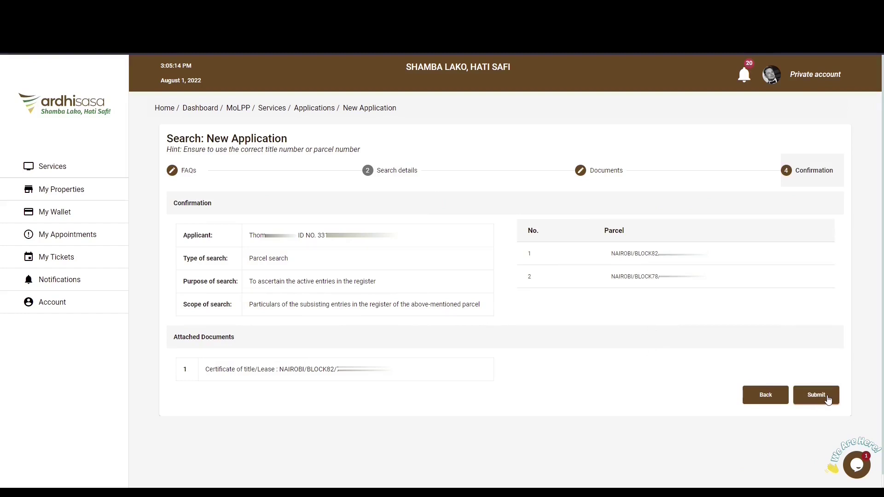
# - Submit and confirm the search application, then dismiss the success message
pyautogui.click(816, 395)
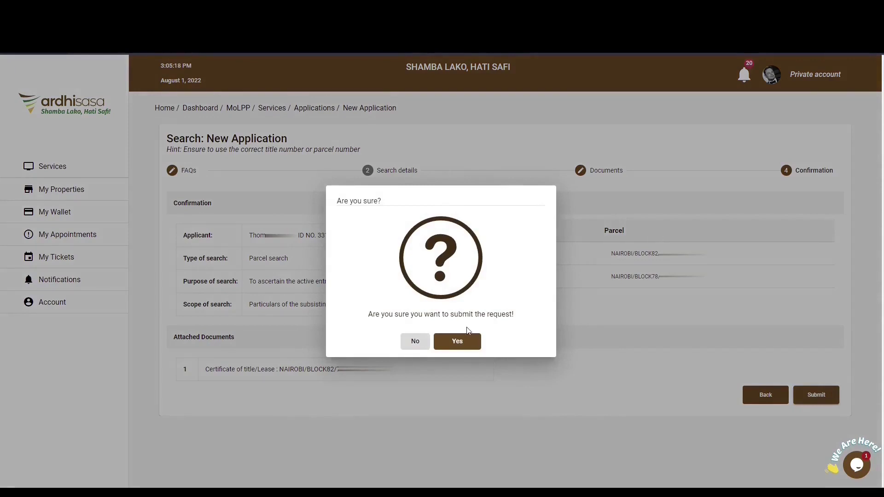
pyautogui.click(465, 343)
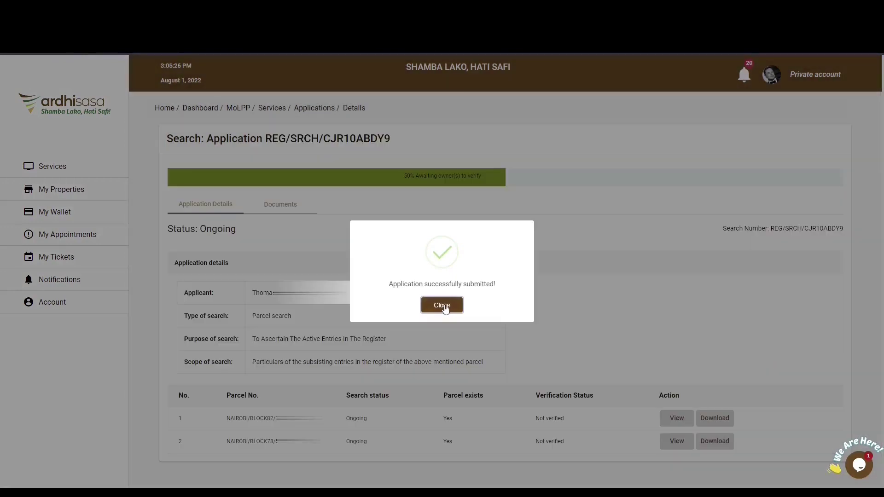
pyautogui.click(442, 306)
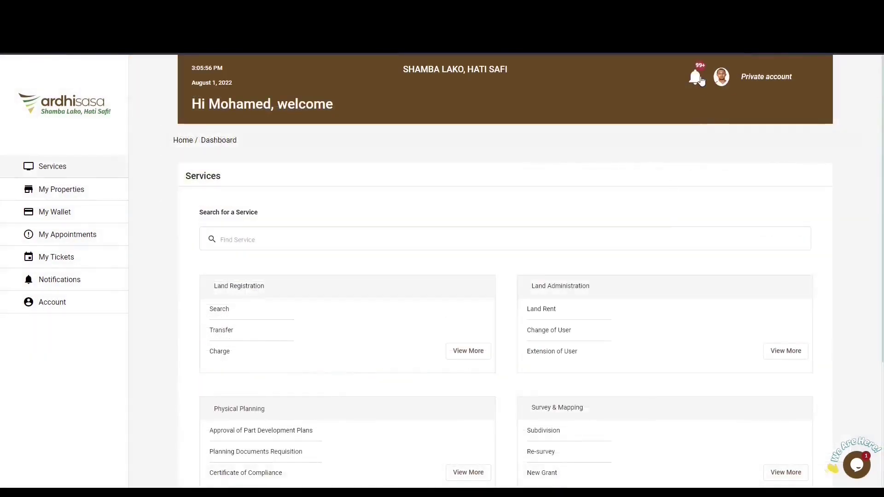
# - Accept the search request from the notifications and verify it with a phone OTP
pyautogui.click(696, 76)
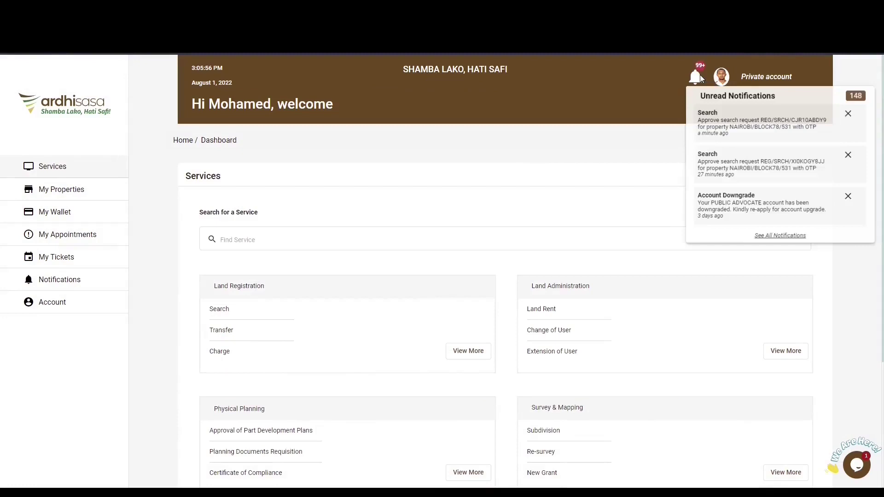
pyautogui.click(722, 133)
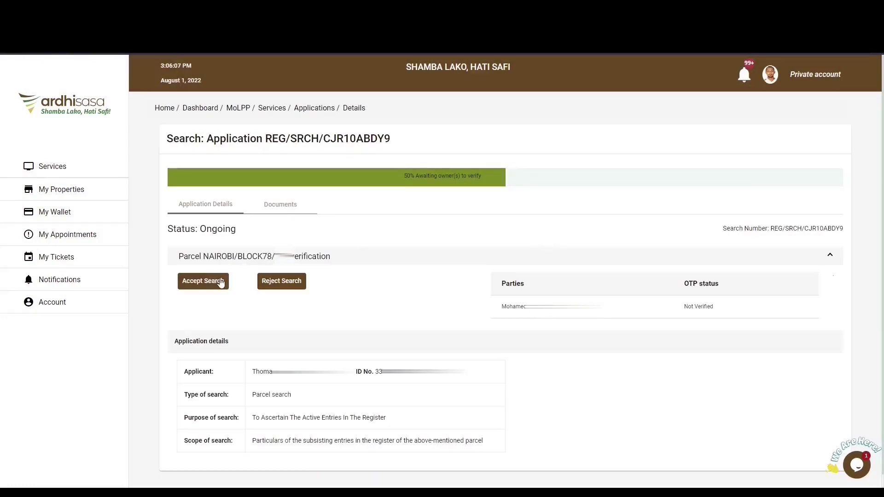
pyautogui.click(221, 282)
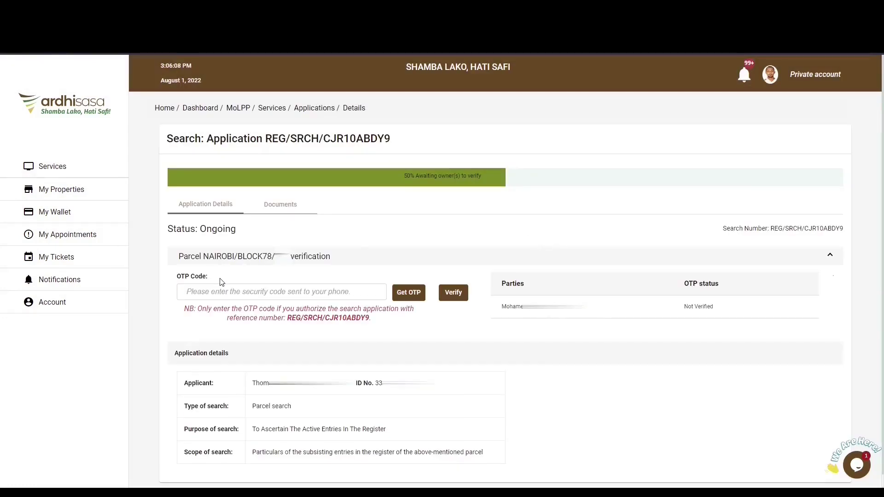
pyautogui.click(409, 292)
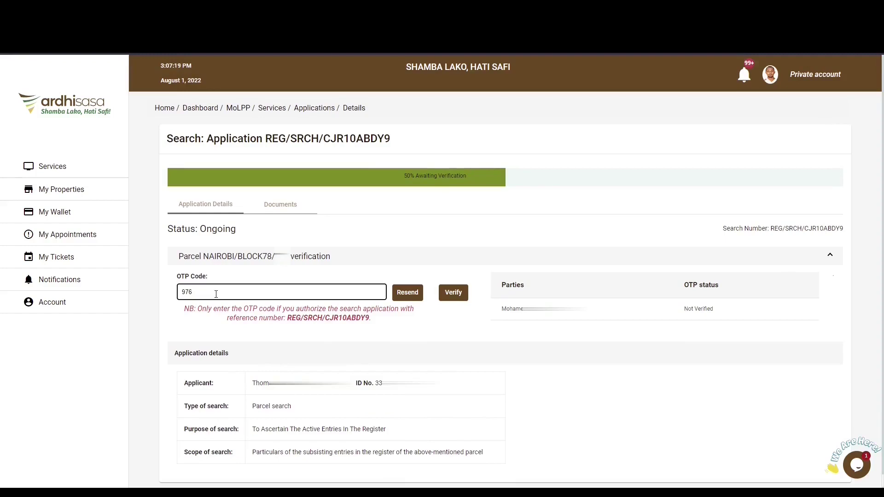
pyautogui.click(460, 295)
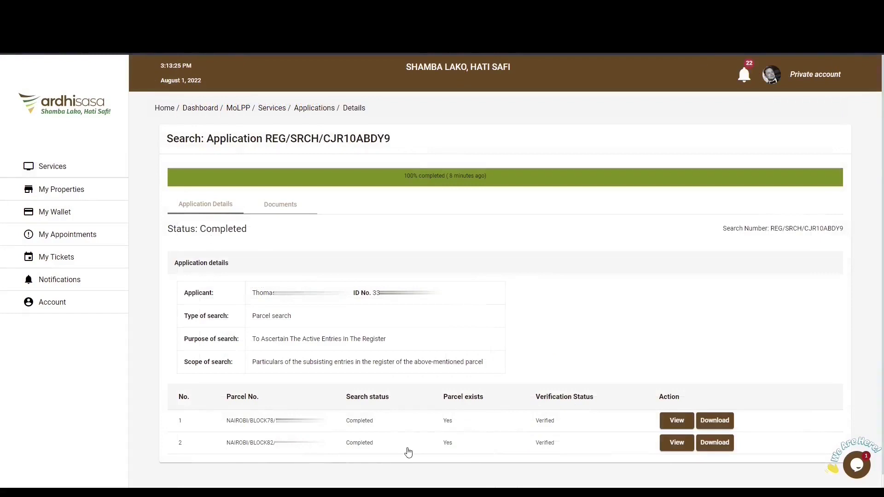
# - Download the Certificate of Search PDF for the NAIROBI/BLOCK82 parcel
pyautogui.click(715, 421)
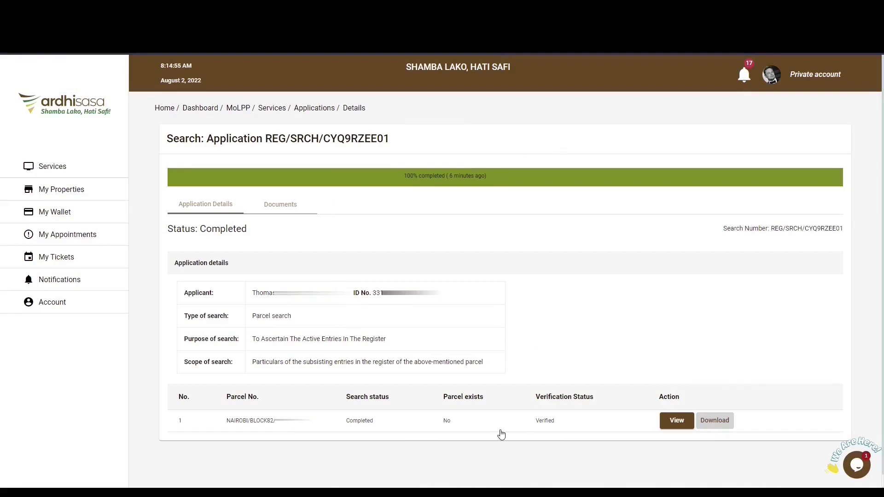
# - View the parcel's search result showing rejection for an incorrect title copy
pyautogui.click(676, 421)
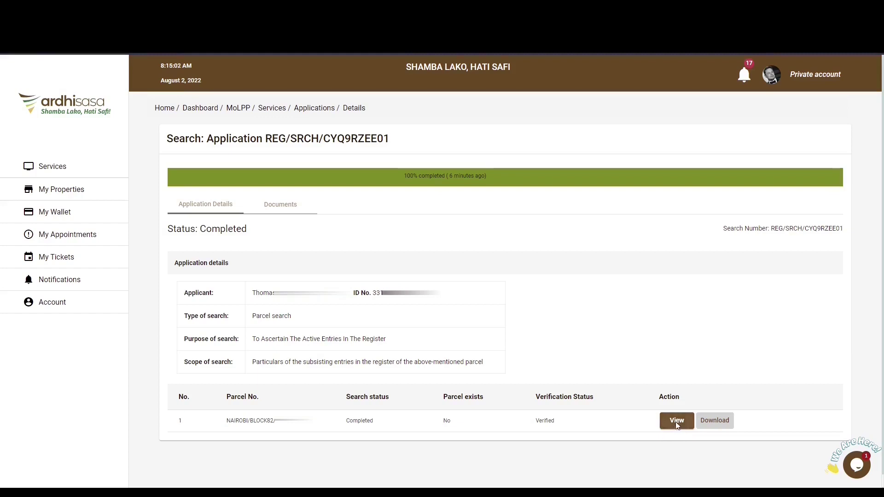